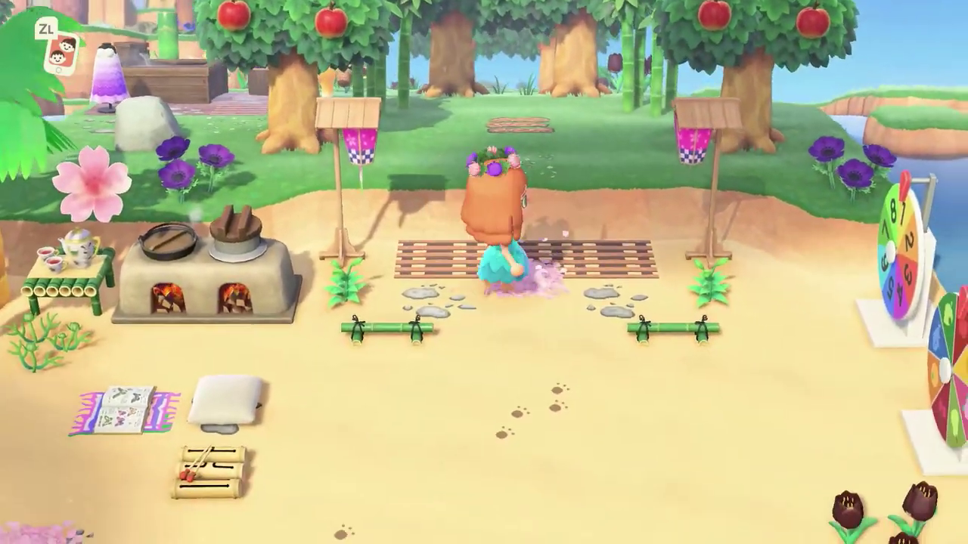
Walk the character along the beach from the wooden plank path to the two harps below the log bridge.
key(Right)
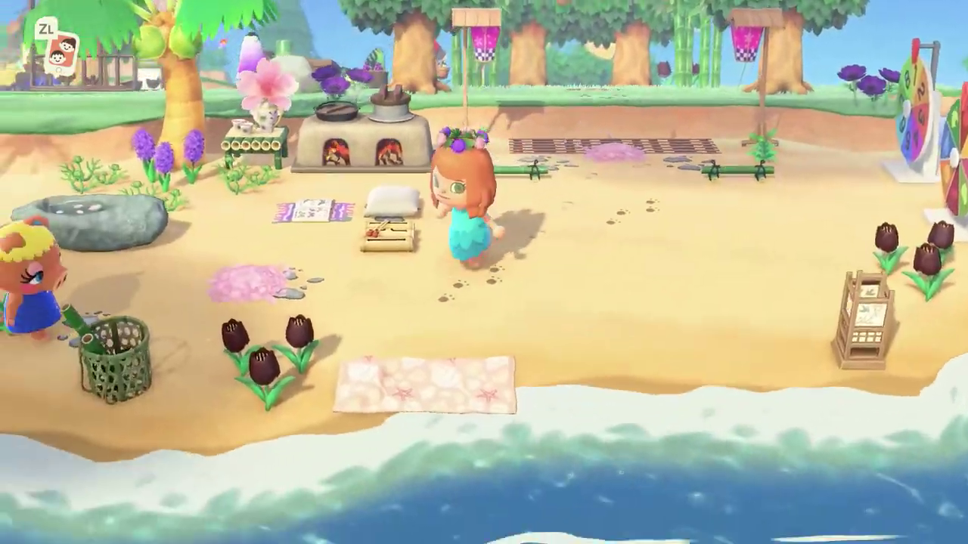
key(Left)
key(Left)
key(Up)
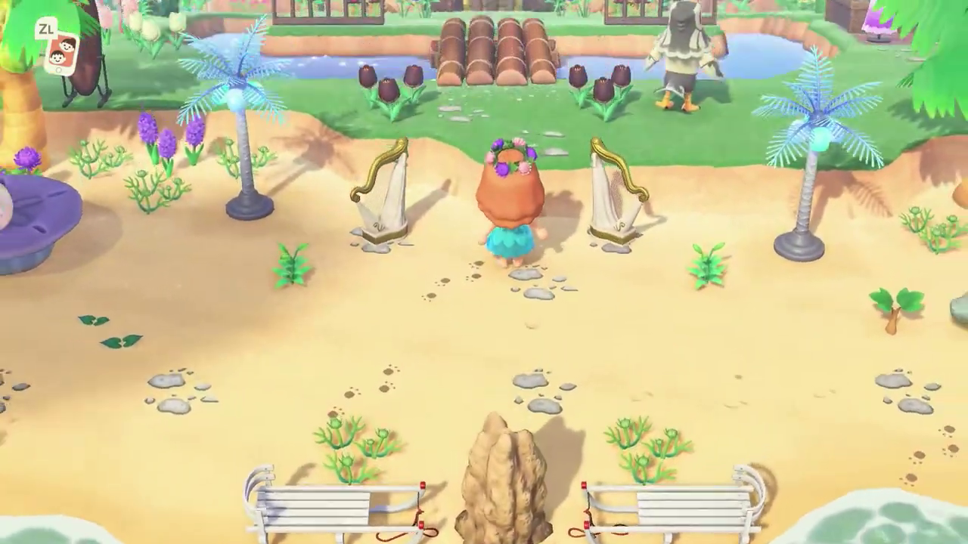
View the Fairy hideout pattern in the Custom Designs list and put the phone away.
key(Down)
key(ZL)
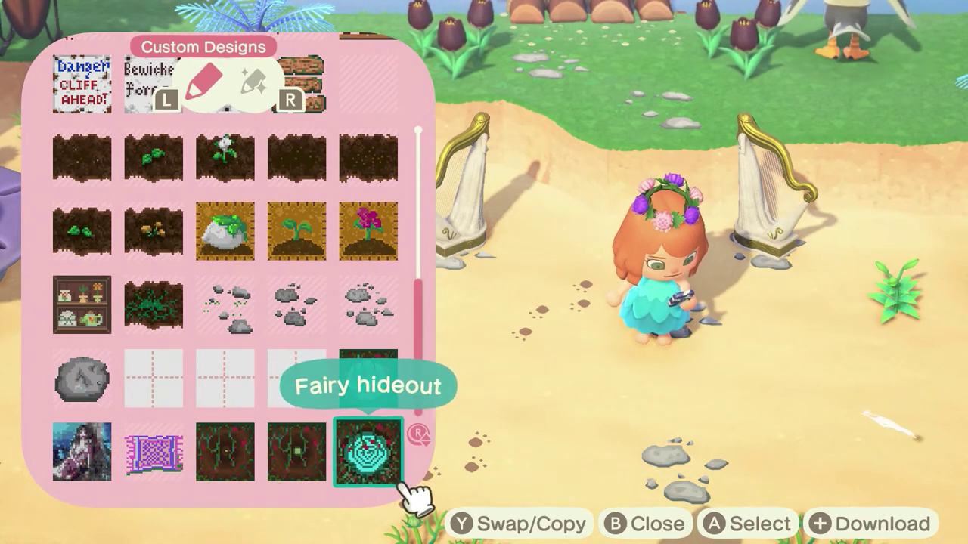
key(b)
key(b)
Cross the log bridge to the shrine on the islet and perform a happy reaction beside the floating rock.
key(Up)
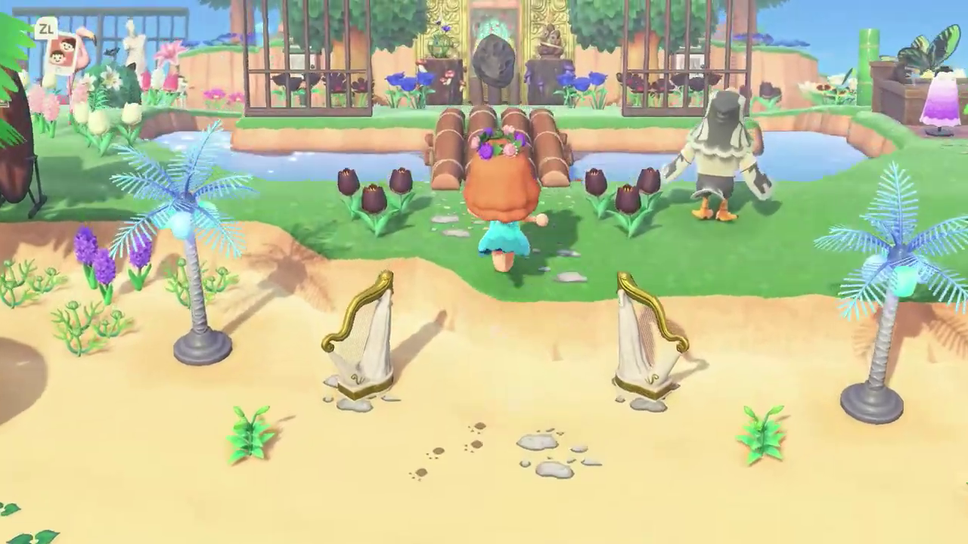
key(Up)
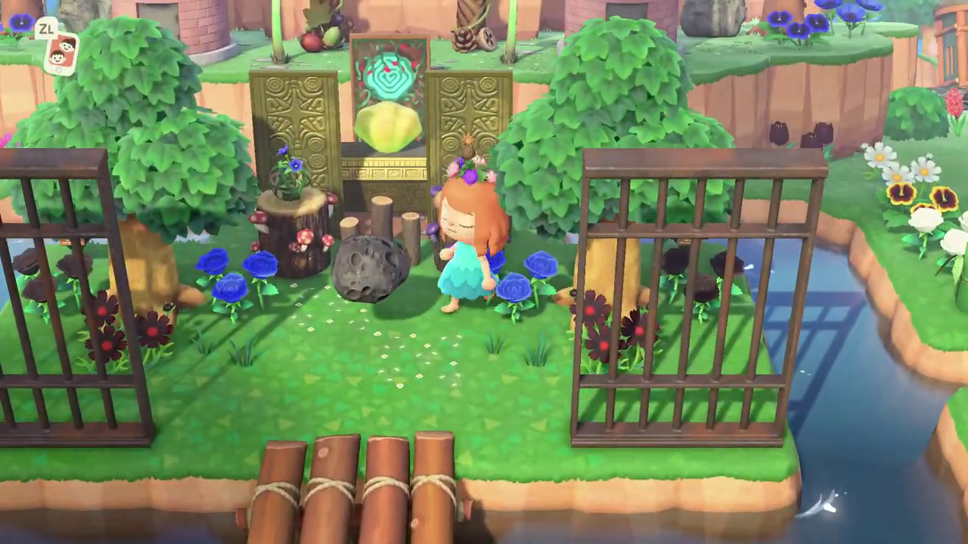
key(r)
key(a)
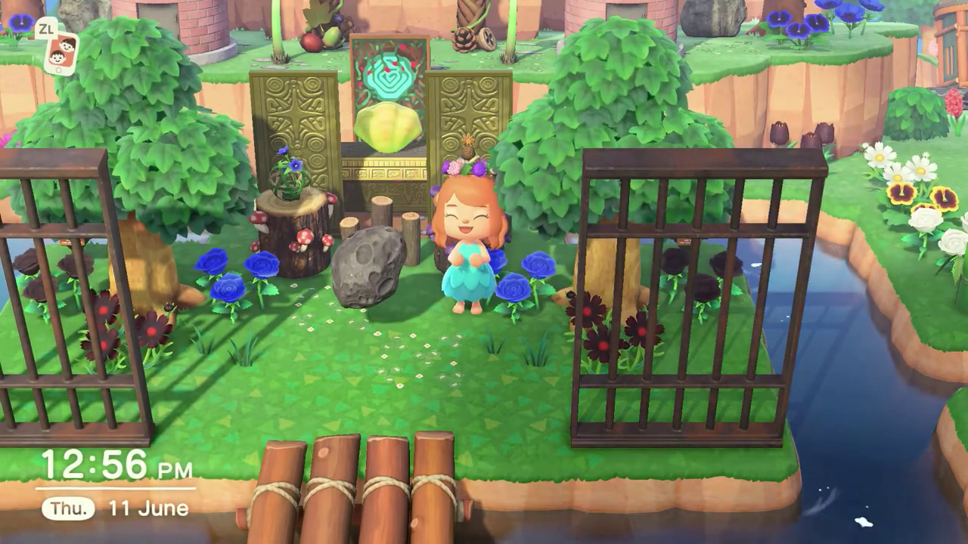
Return to the stepping stones between the beach harps and open the Custom Designs list.
key(Down)
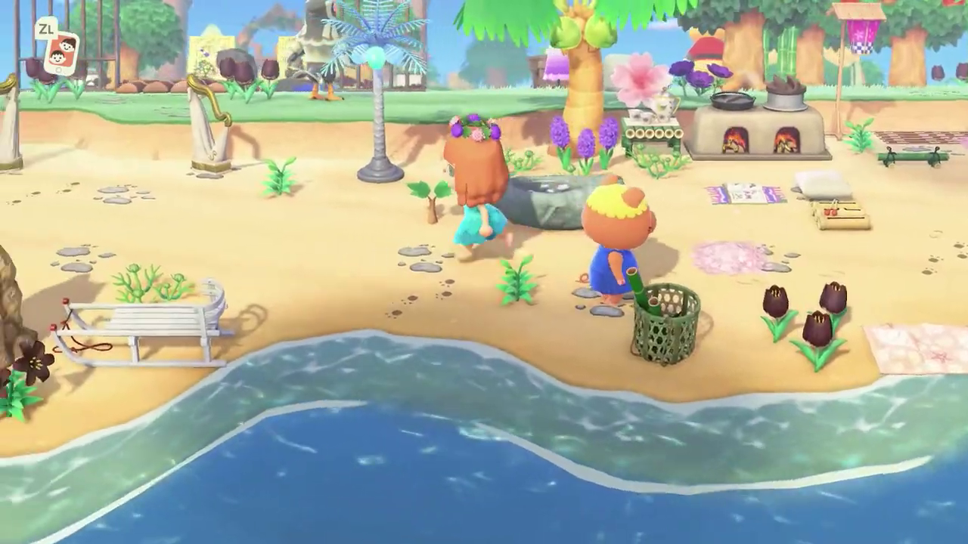
key(Up)
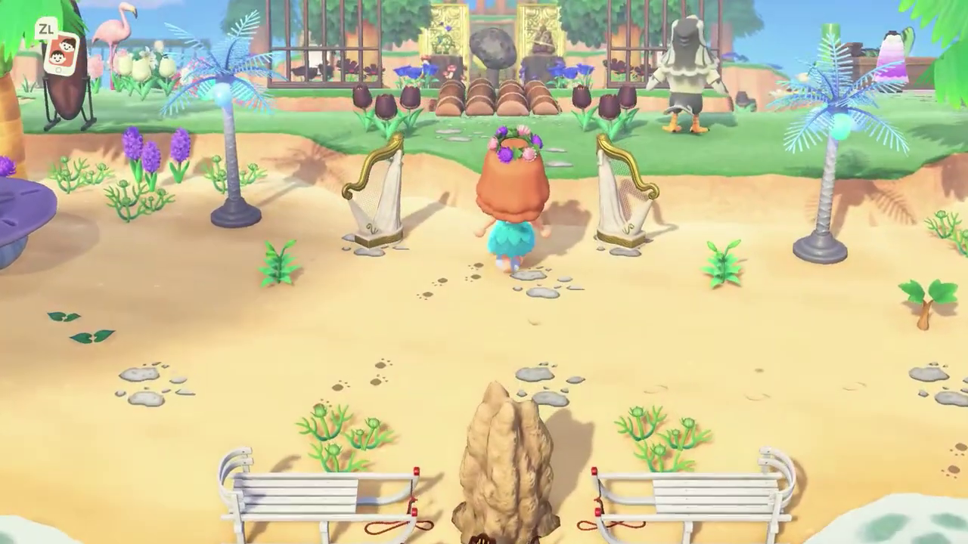
key(Down)
key(ZL)
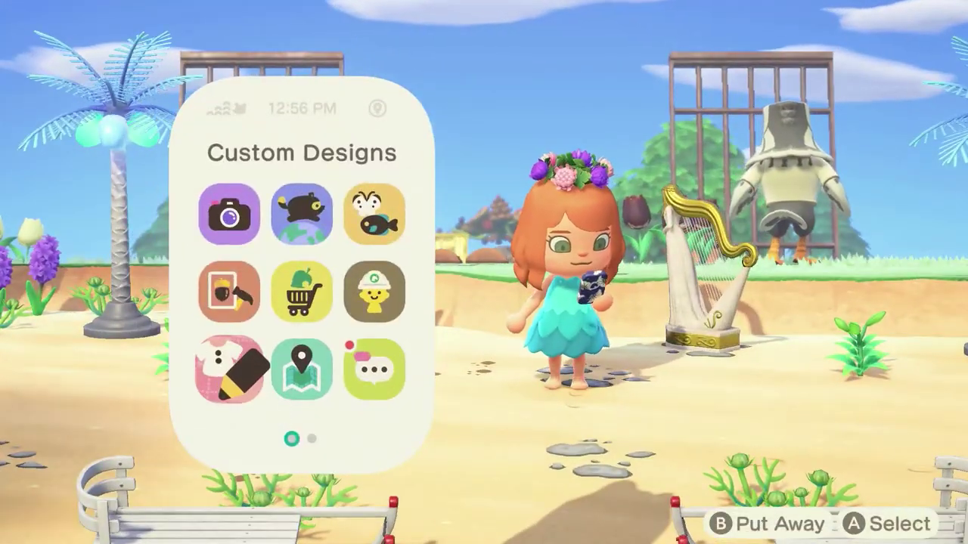
key(a)
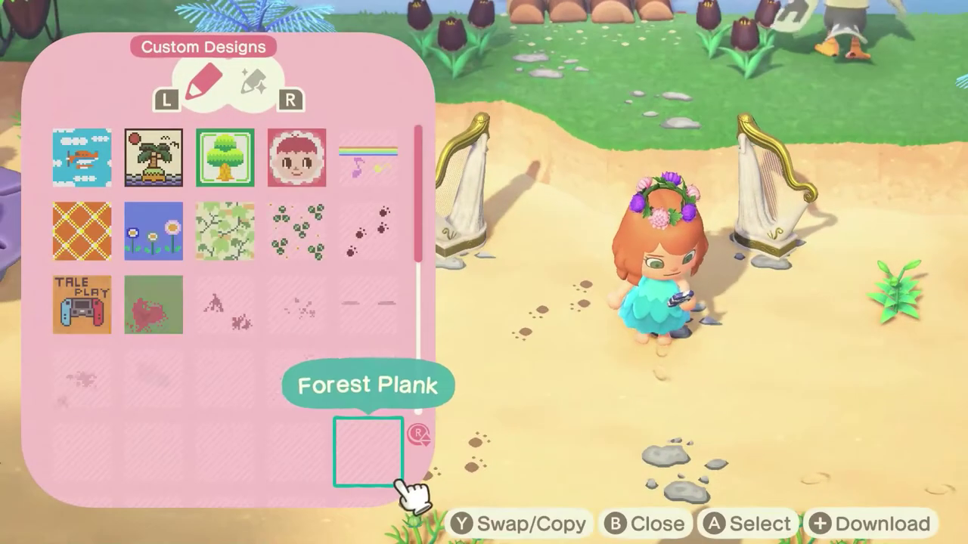
Look through the upper rows of custom designs, including the clover patterns, Plank wood and the signs, down to Dark soil.
key(Up)
key(Left)
key(Left)
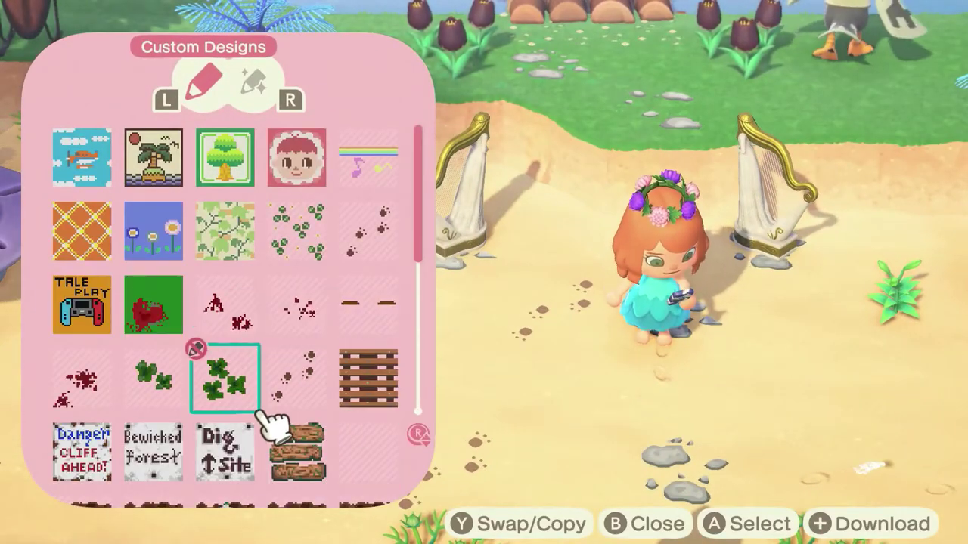
key(Left)
key(Right)
key(Right)
key(Right)
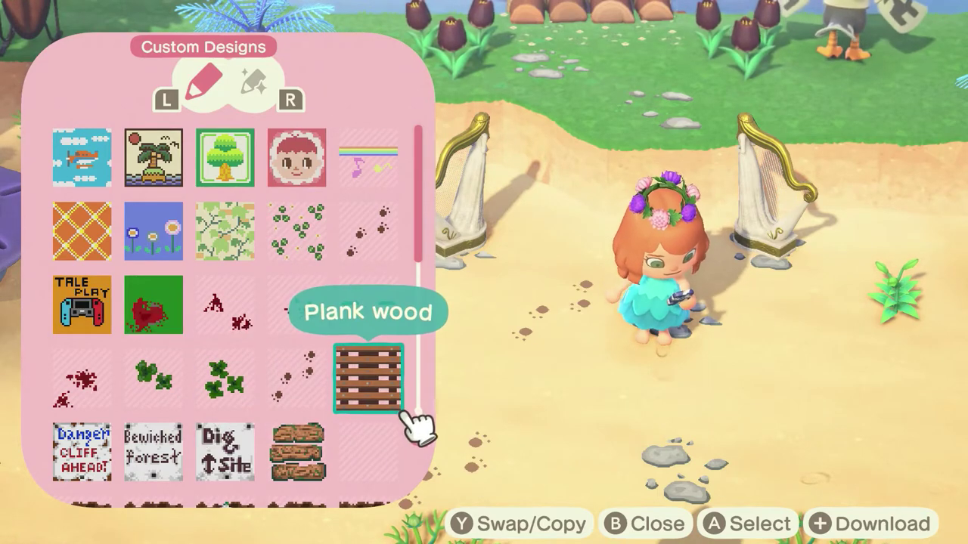
key(Down)
key(Left)
key(Down)
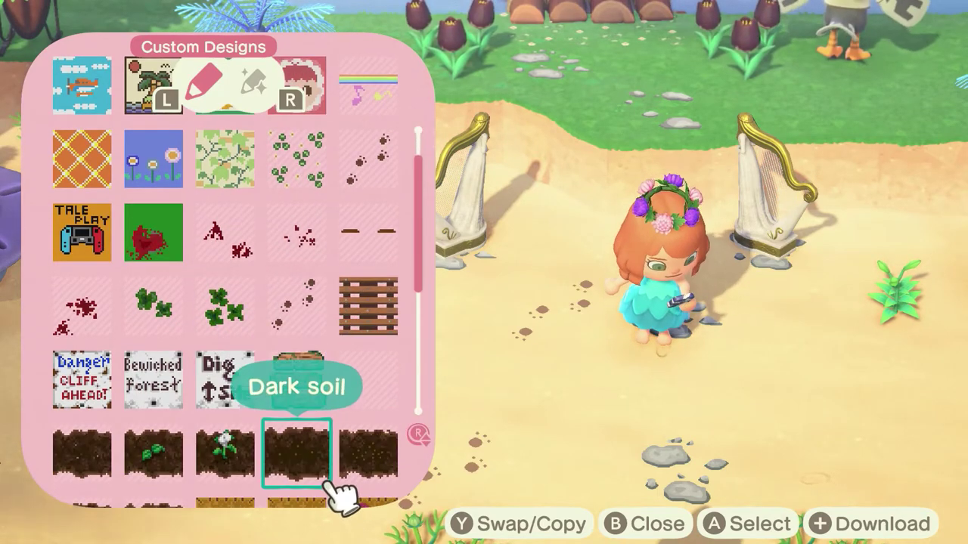
Examine the soil and sprout designs, including Sprout 4, and the small stone path patterns.
key(Down)
key(Right)
key(Left)
key(Left)
key(Left)
key(Left)
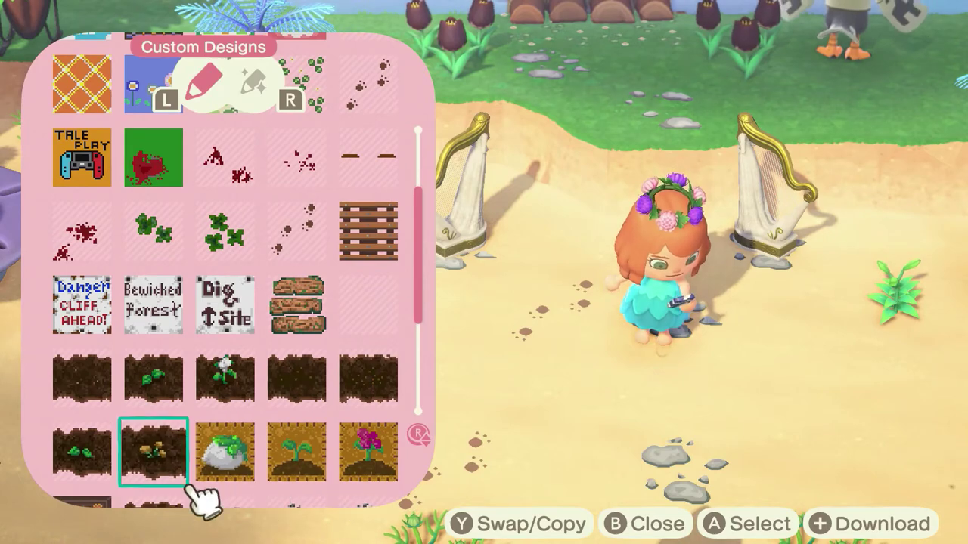
key(Down)
key(Right)
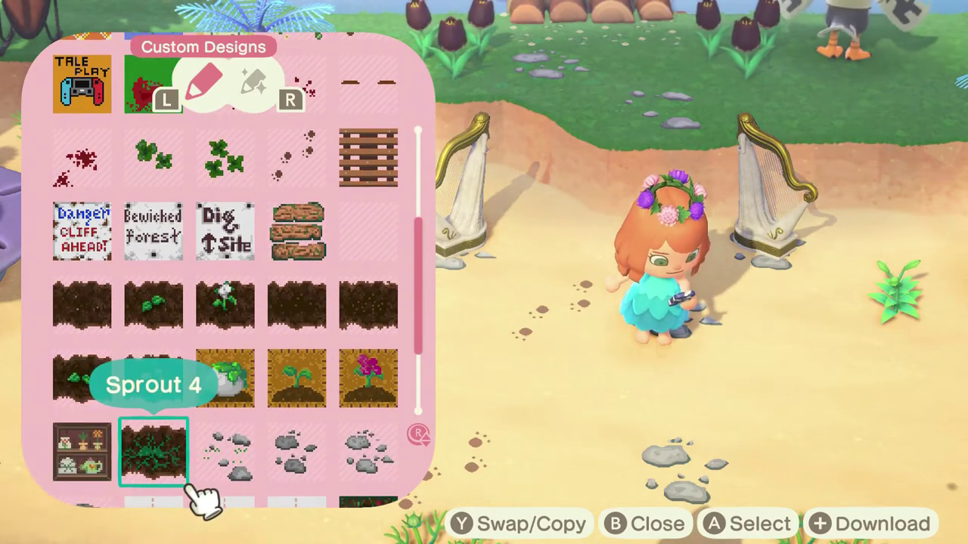
key(Right)
key(Right)
key(Right)
key(Left)
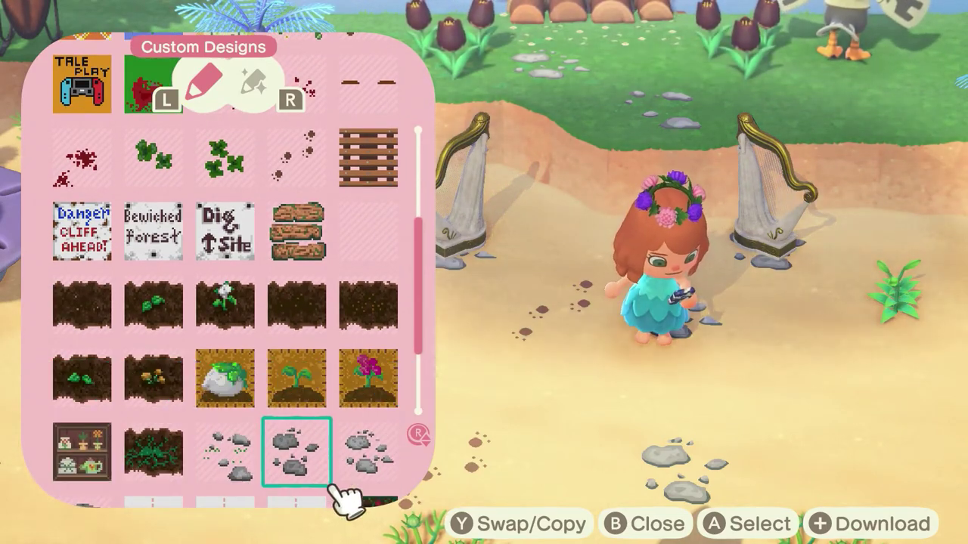
Review the last two rows of custom designs, from Big Stone to Fairy hideout, and close the phone.
key(Down)
key(Left)
key(Left)
key(Right)
key(Right)
key(Right)
key(Left)
key(Left)
key(Left)
key(Left)
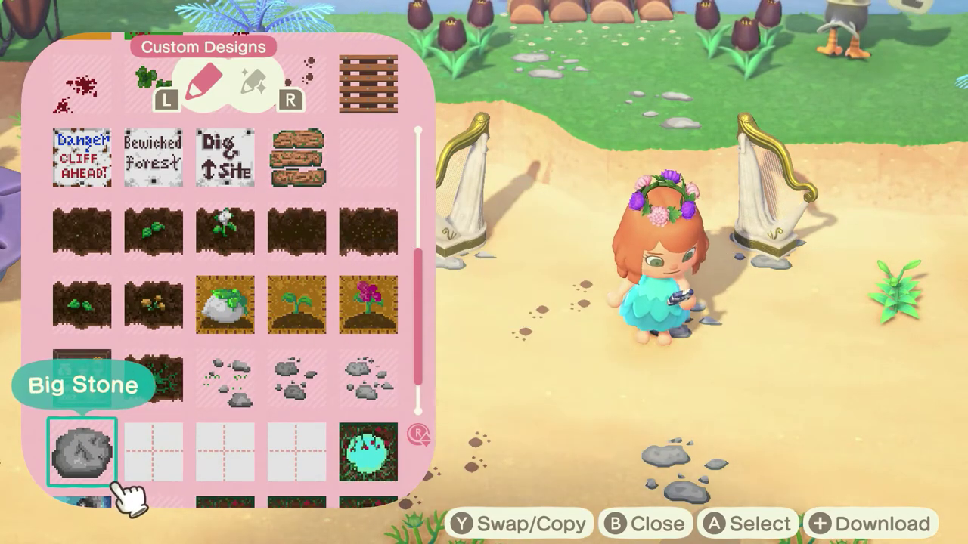
key(Down)
key(Right)
key(Right)
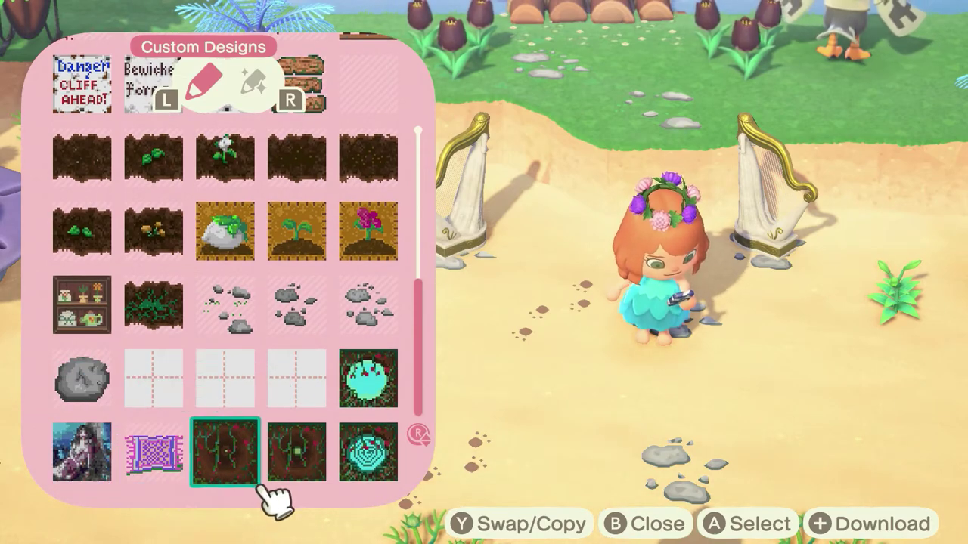
key(Right)
key(Right)
key(b)
key(b)
Go back between the harps and over the log bridge to the shrine, and perform the happy reaction again.
key(Up)
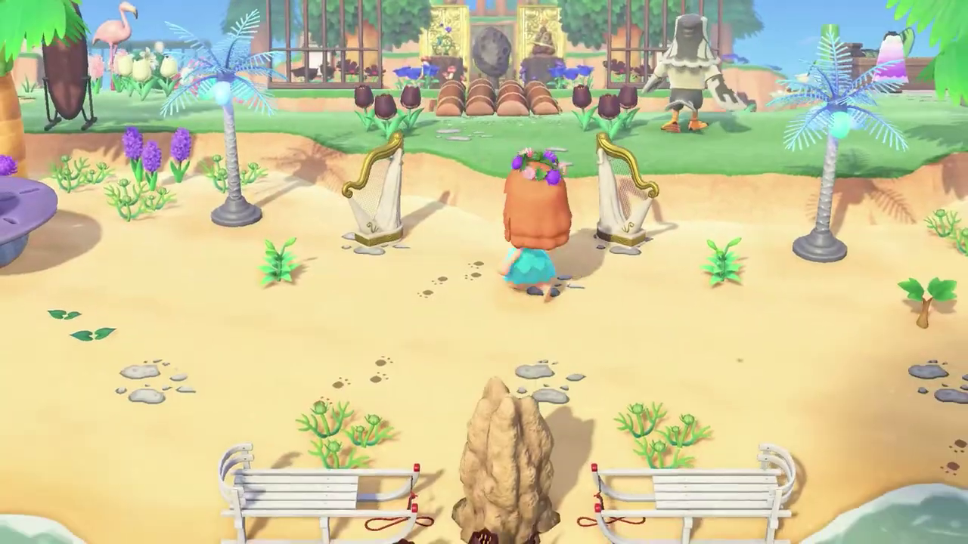
key(Up)
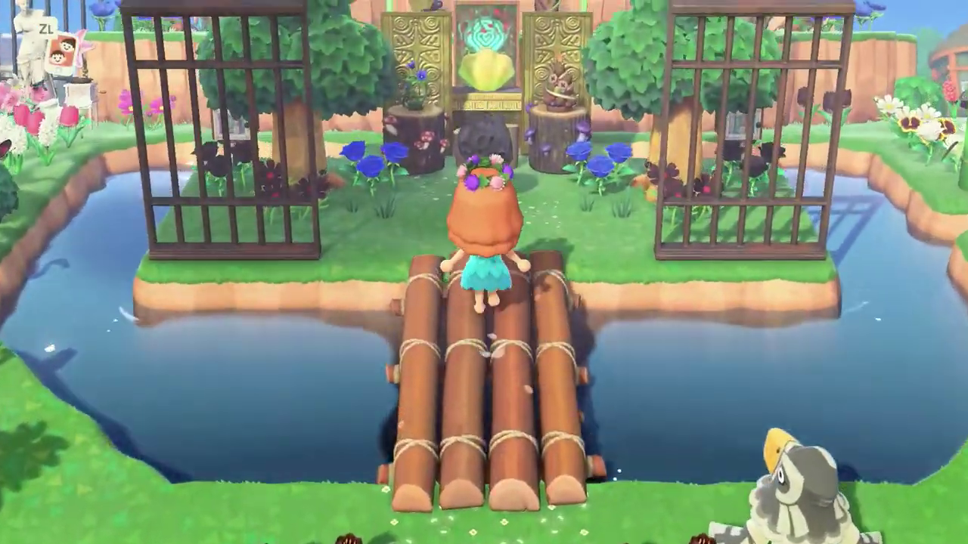
key(Up)
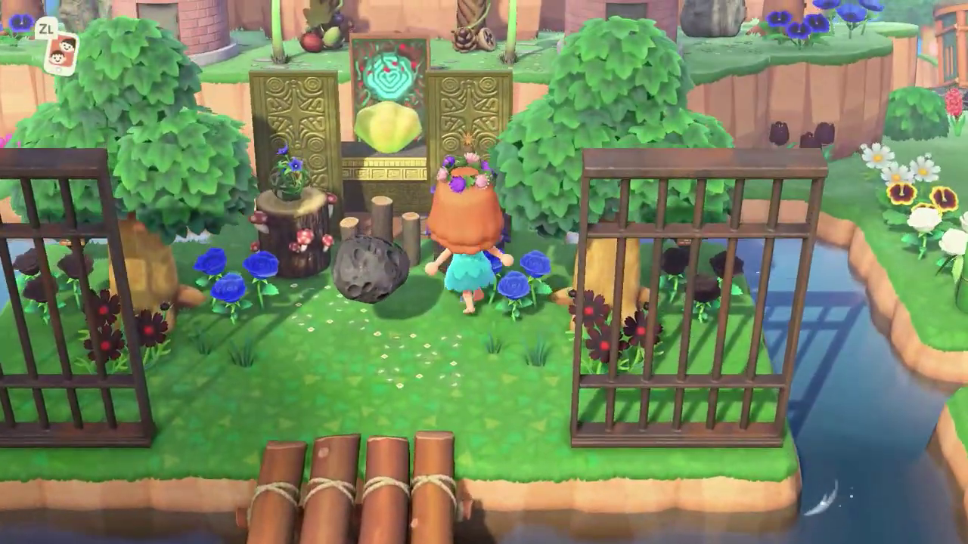
key(r)
key(a)
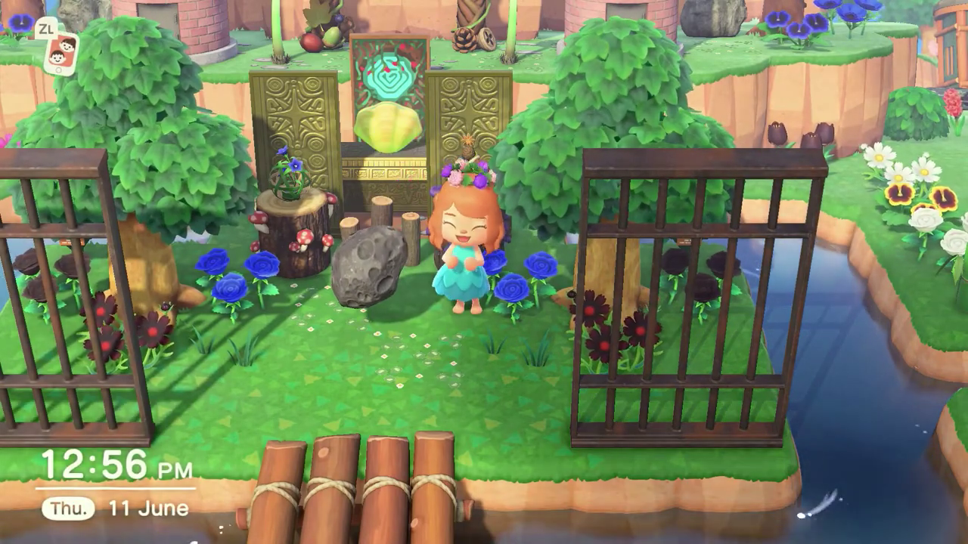
Leave the shrine over the log bridge and walk across the grass to the wooden water basin by the river.
key(Down)
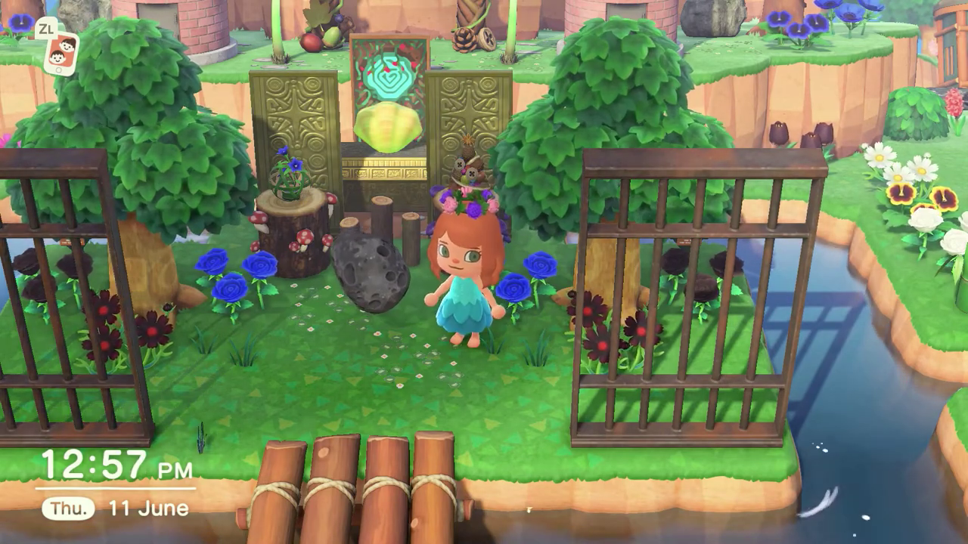
key(Down)
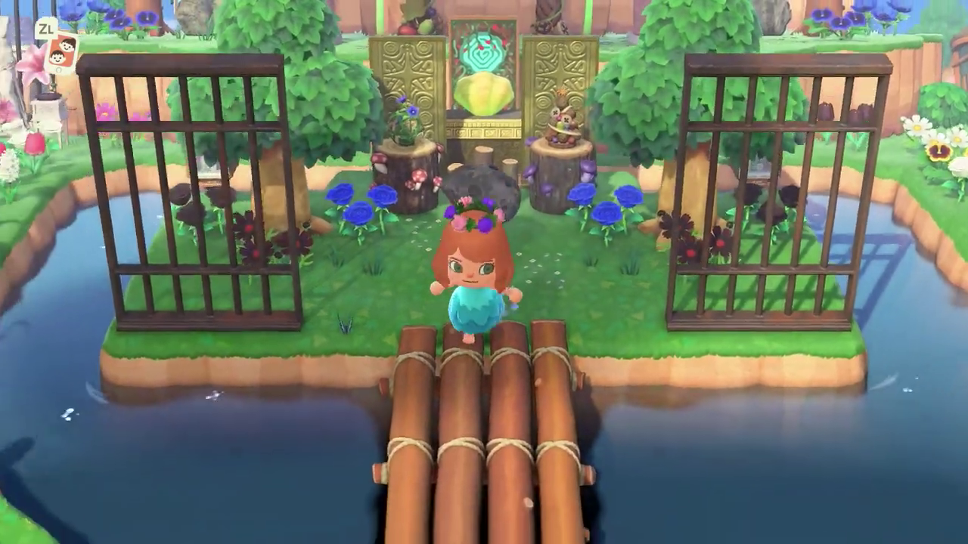
key(Down)
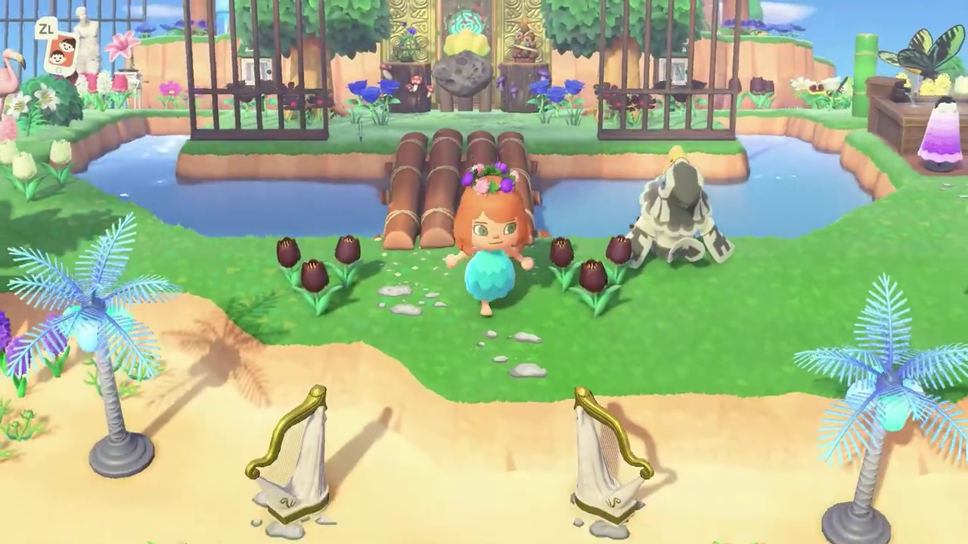
key(Right)
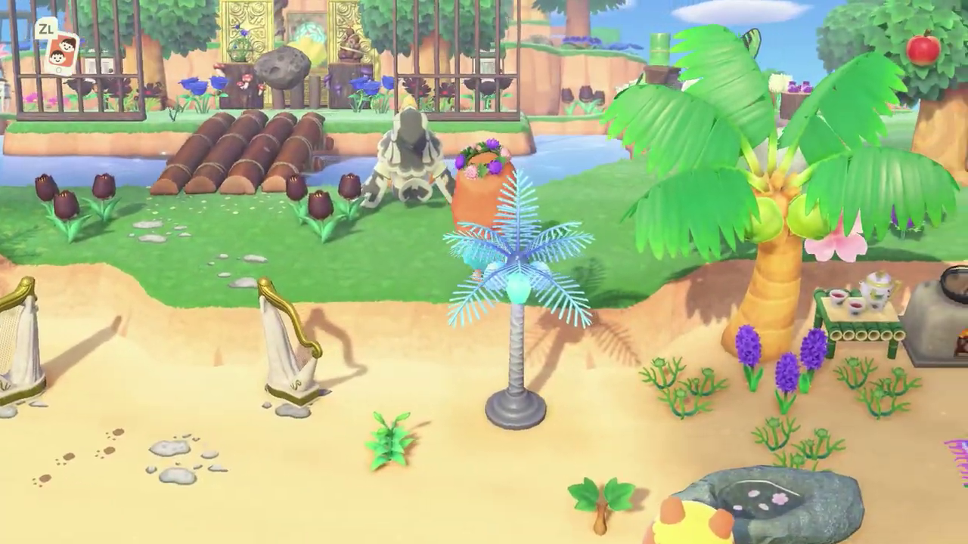
key(Up)
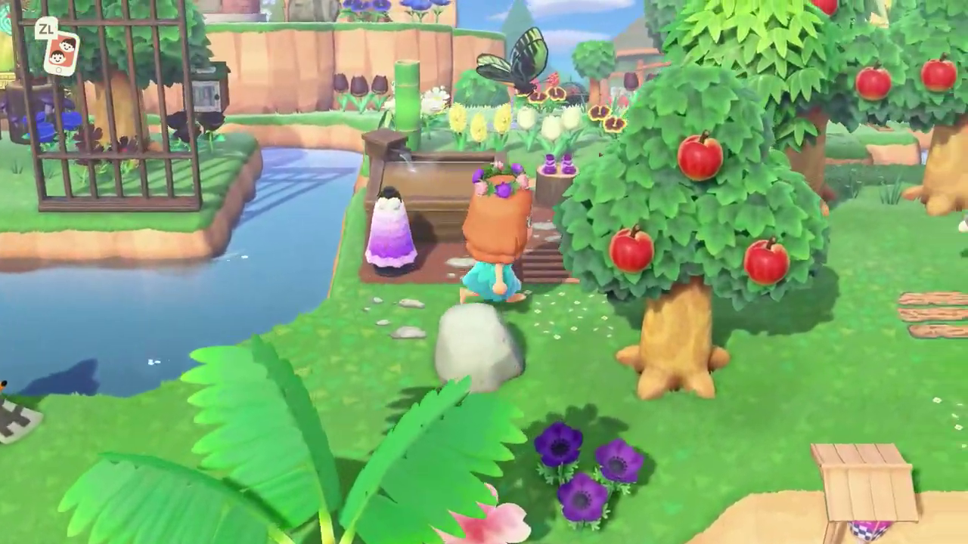
key(Up)
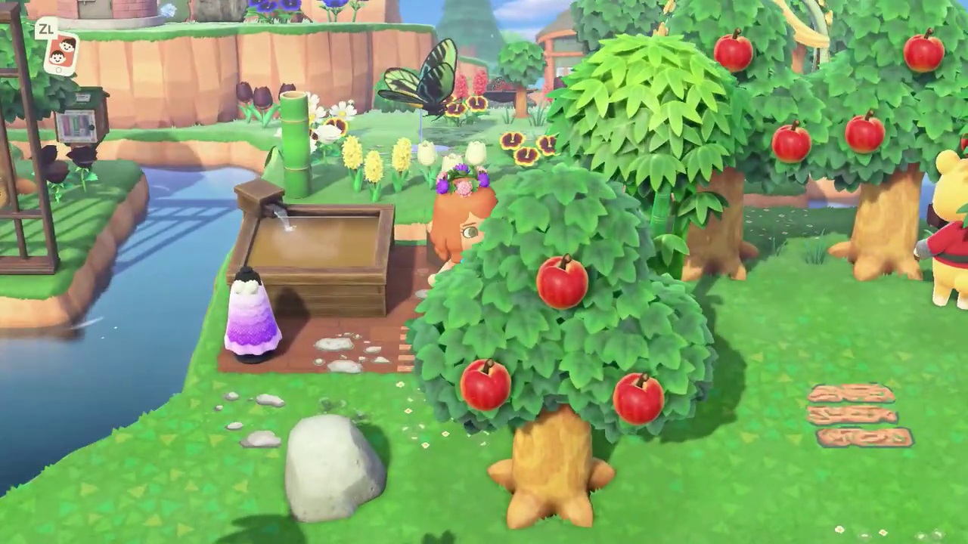
Walk past the apple trees and hanging banners into the bamboo clearing behind the wooden log path.
key(Down)
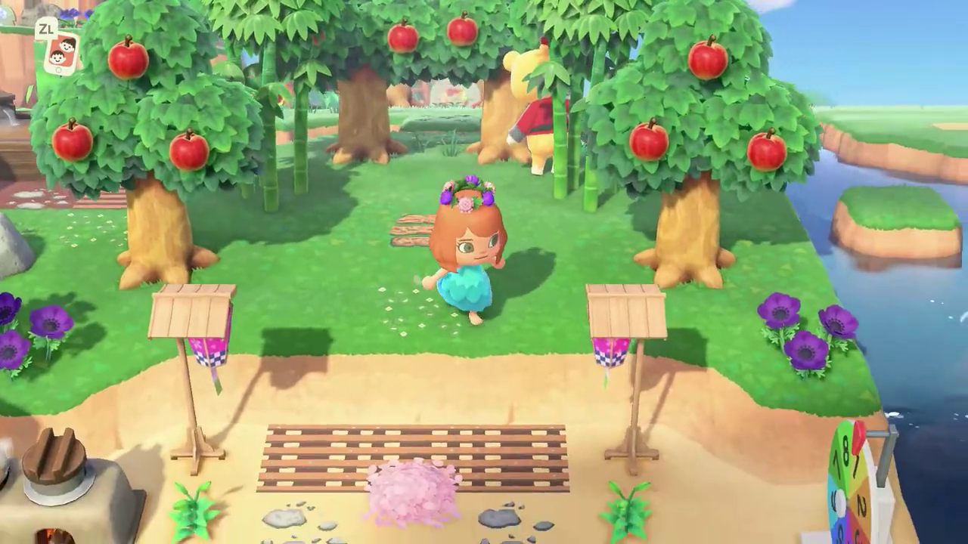
key(Down)
key(Right)
key(Left)
key(Up)
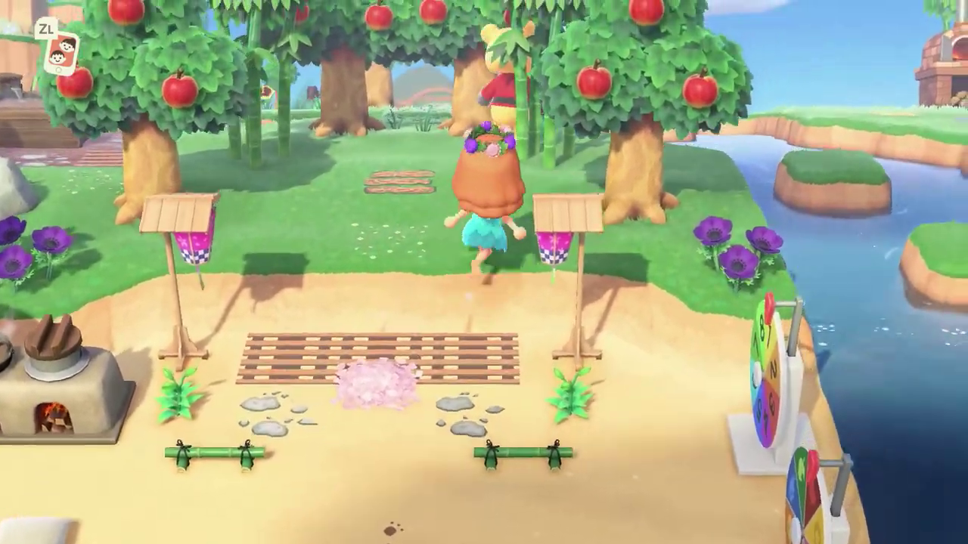
key(Up)
key(Down)
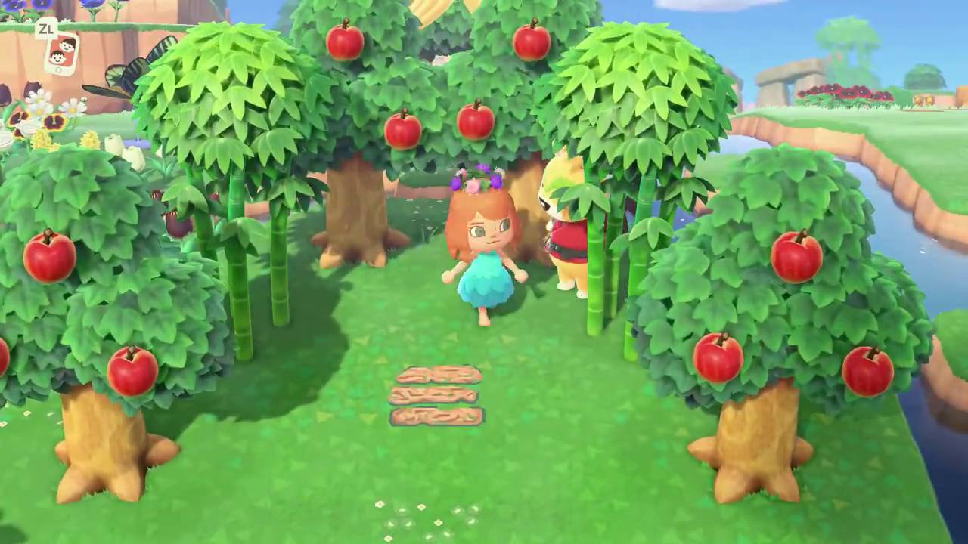
Open the custom designs on the phone and open the blank Forest Plank design for editing.
key(ZL)
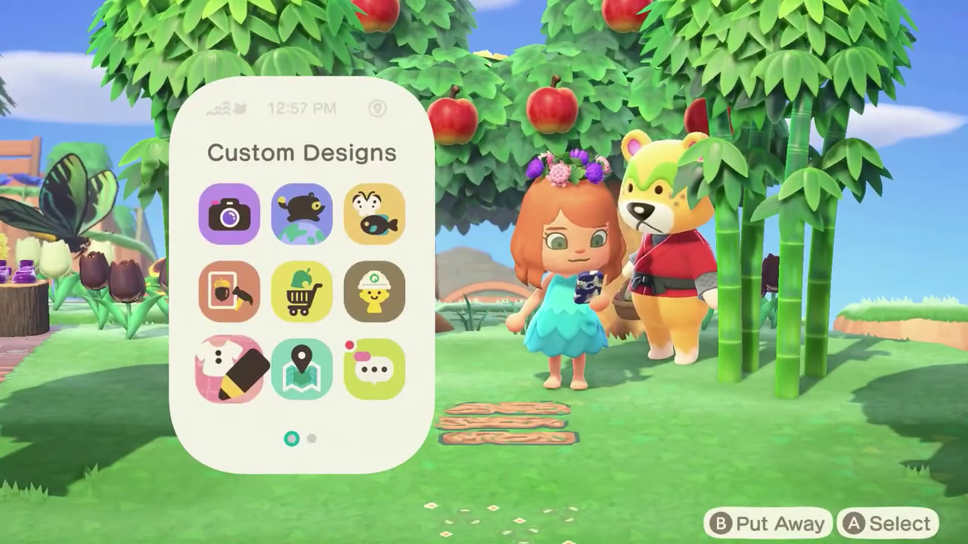
key(a)
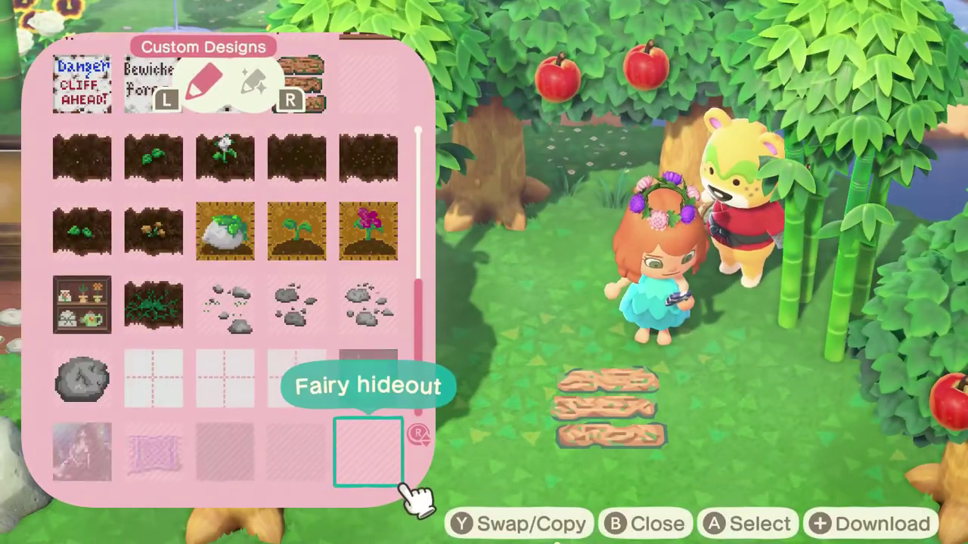
key(Up)
key(Up)
key(Up)
key(Up)
key(Up)
key(Up)
key(Up)
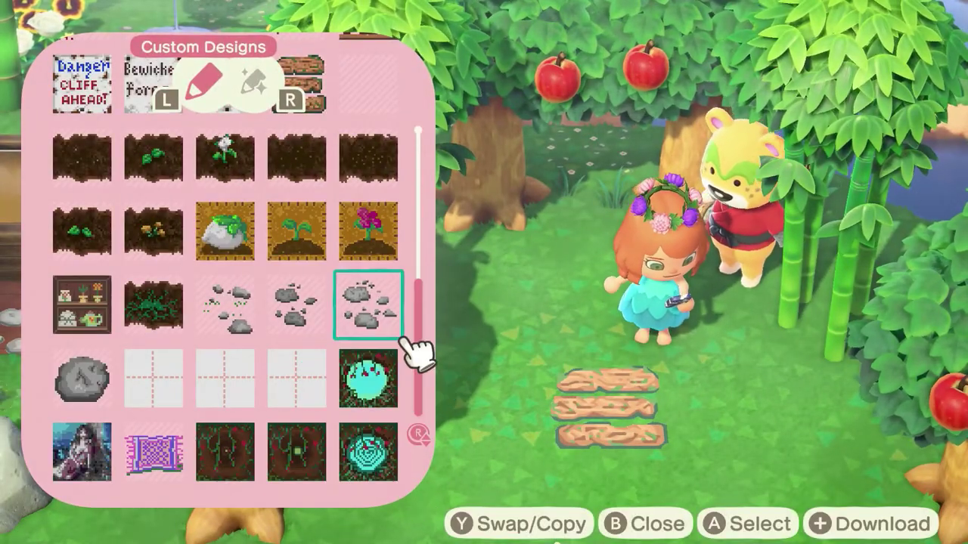
key(Down)
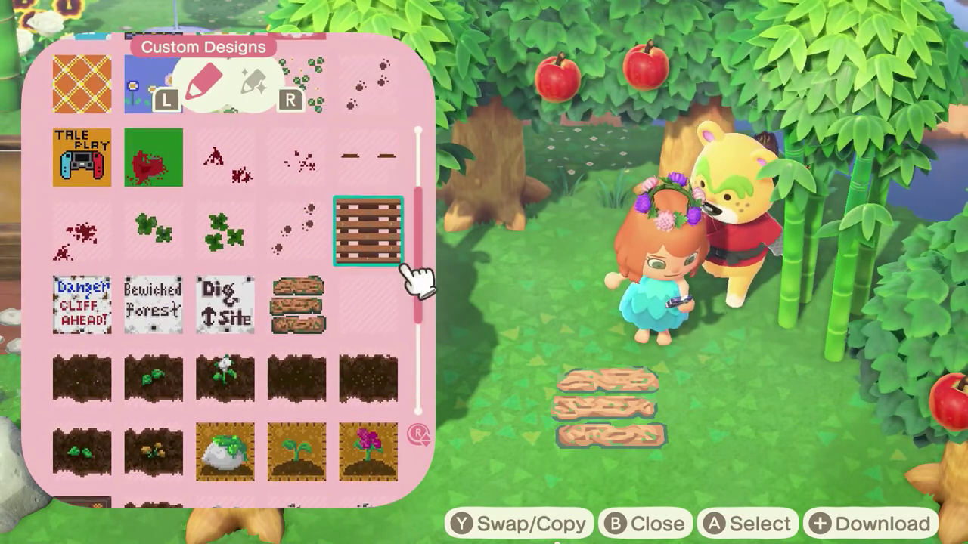
key(Down)
key(a)
key(Down)
key(Down)
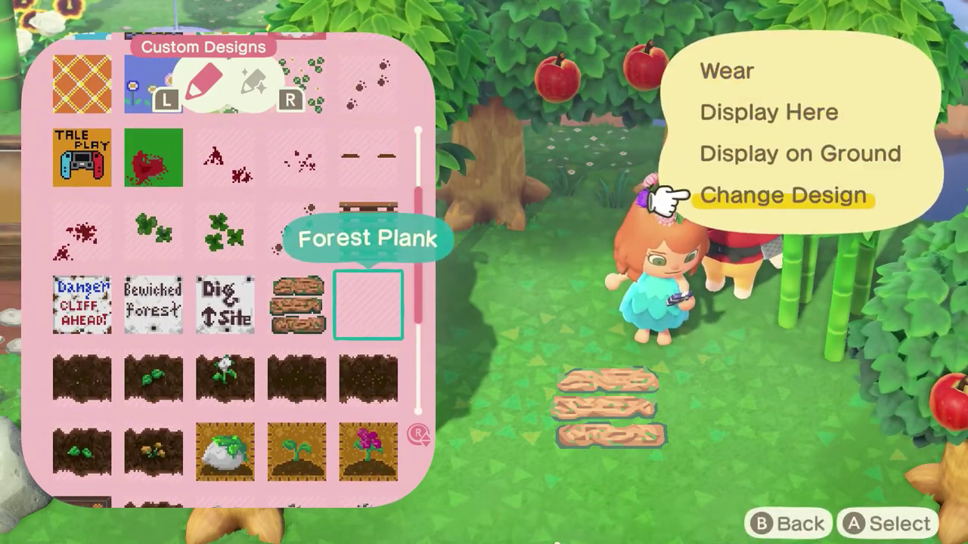
key(a)
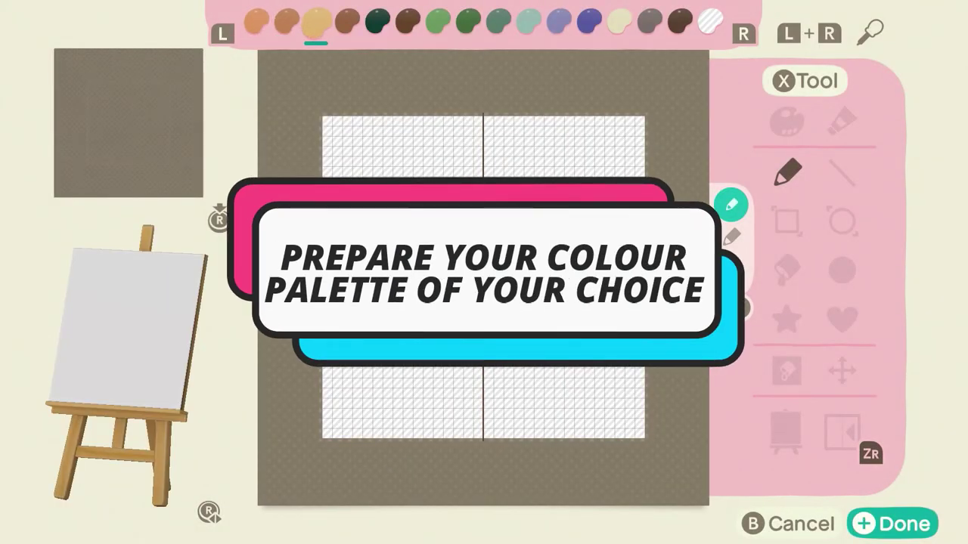
Browse the preset colour palettes and keep the design's own custom palette.
key(x)
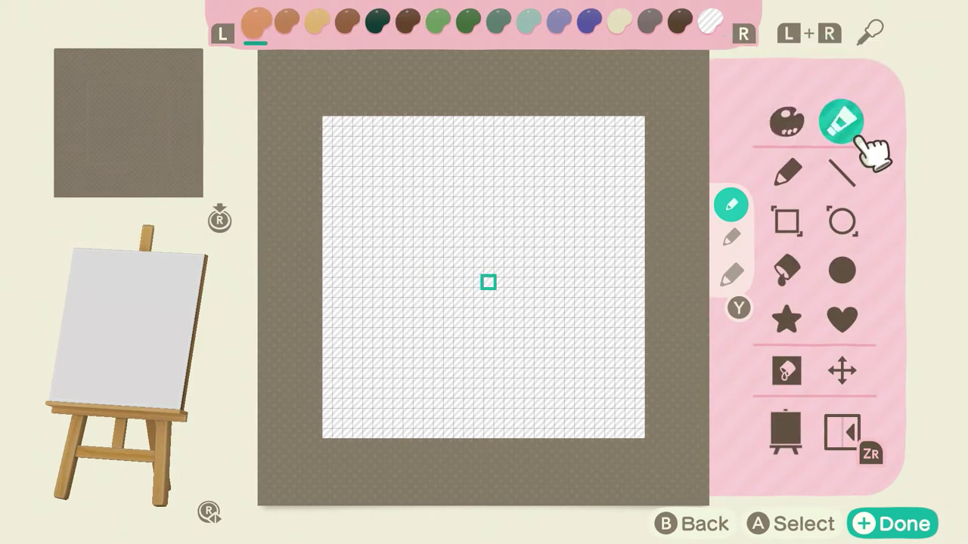
click(790, 124)
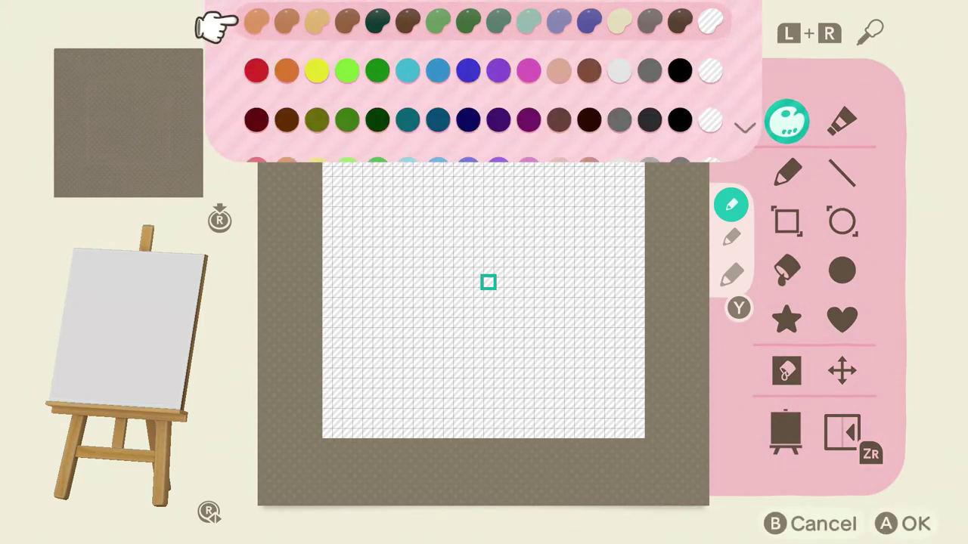
key(Up)
key(Down)
key(Down)
key(Down)
key(Down)
key(Down)
key(Down)
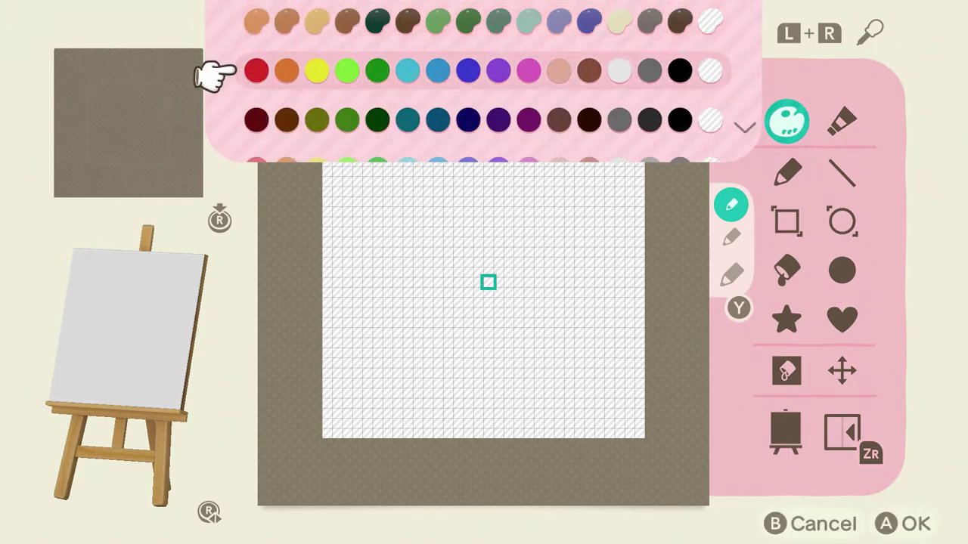
key(Down)
key(Down)
key(Down)
key(Up)
key(Up)
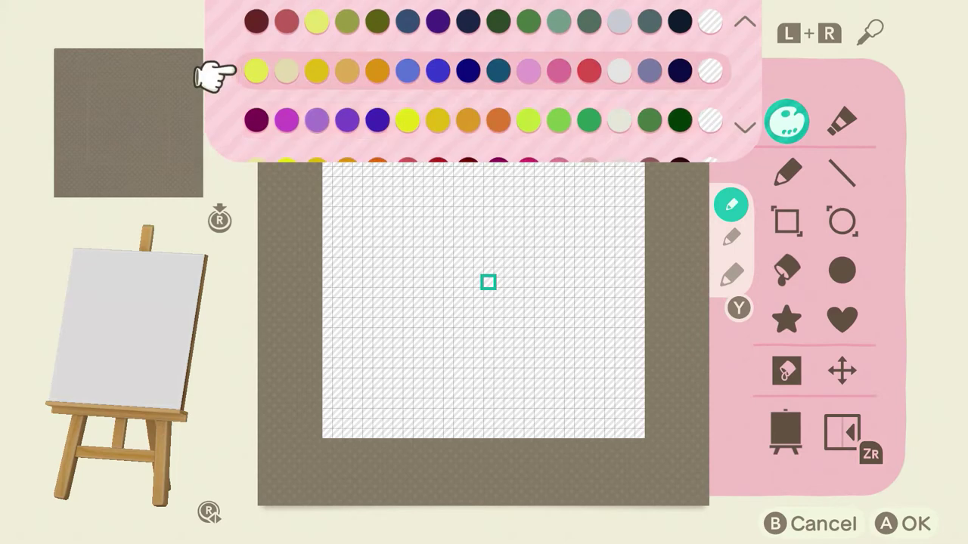
key(Down)
key(Down)
key(Down)
key(Up)
key(Up)
key(Up)
key(Up)
key(Up)
key(Up)
key(Up)
key(Up)
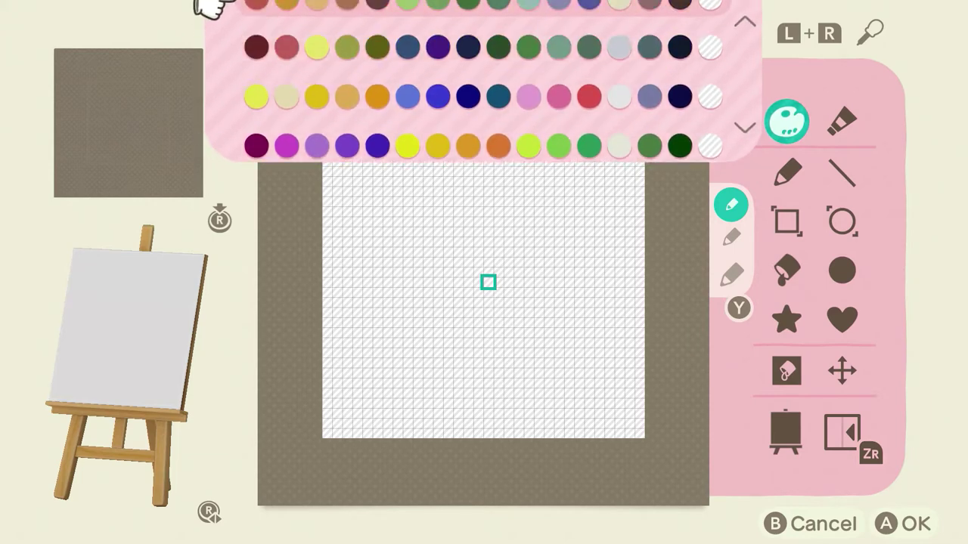
scroll(216, 19, up, 2)
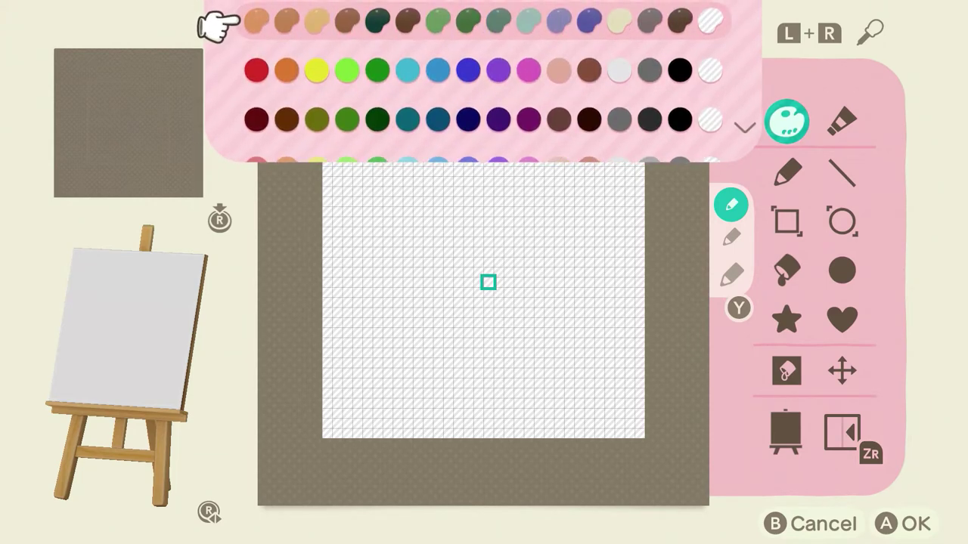
click(227, 23)
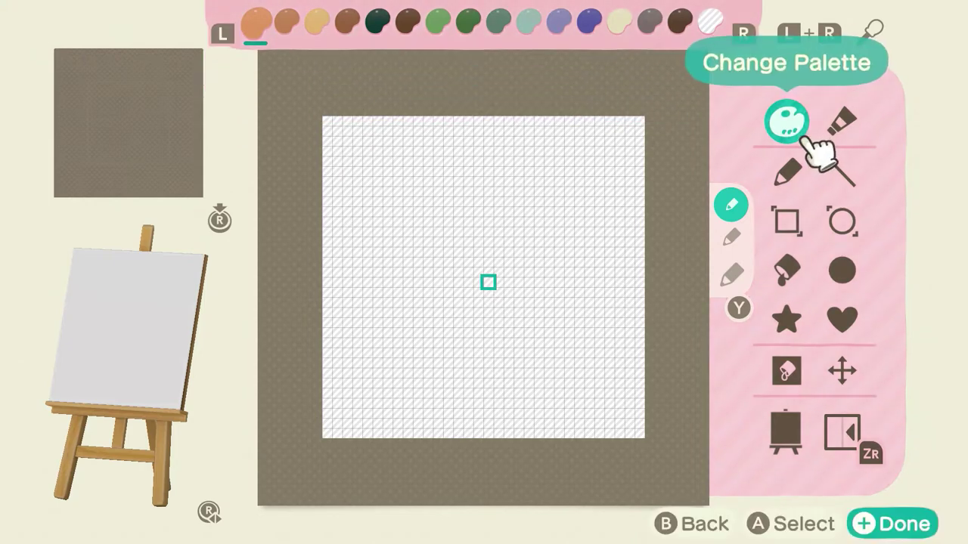
View the hue, vividness and brightness settings of the palette's first orange colour.
click(842, 121)
key(Down)
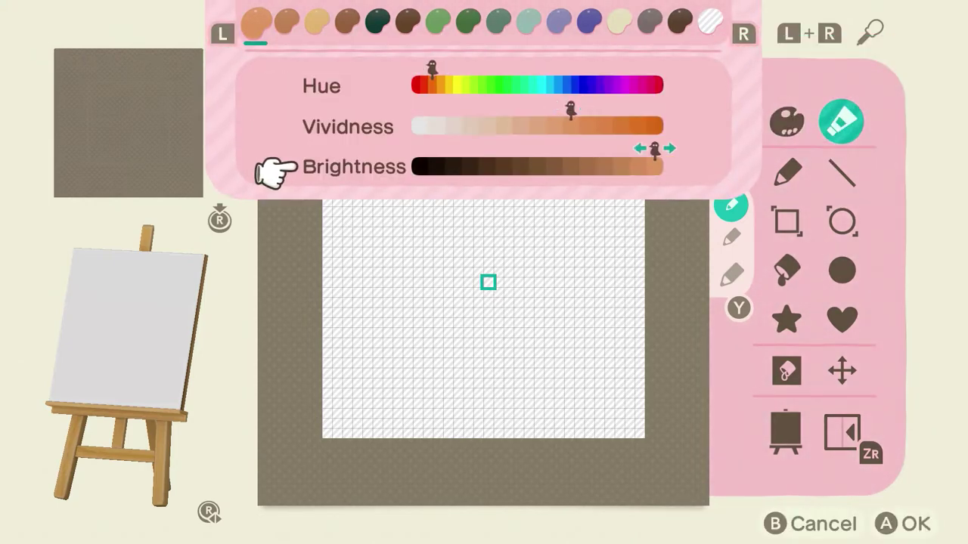
key(b)
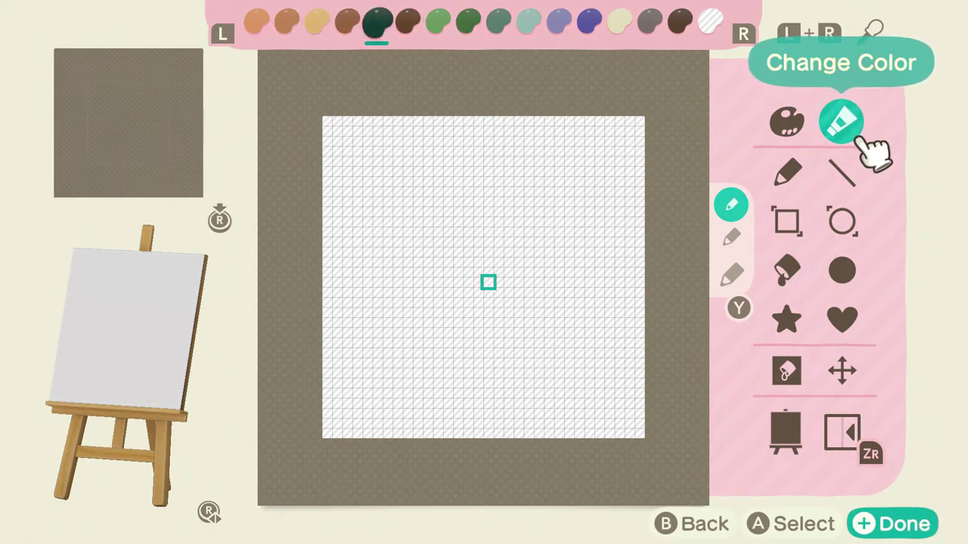
Fill the entire Forest Plank canvas with the transparent colour.
key(Down)
key(Left)
key(Return)
key(x)
key(Down)
key(Down)
key(Down)
key(Down)
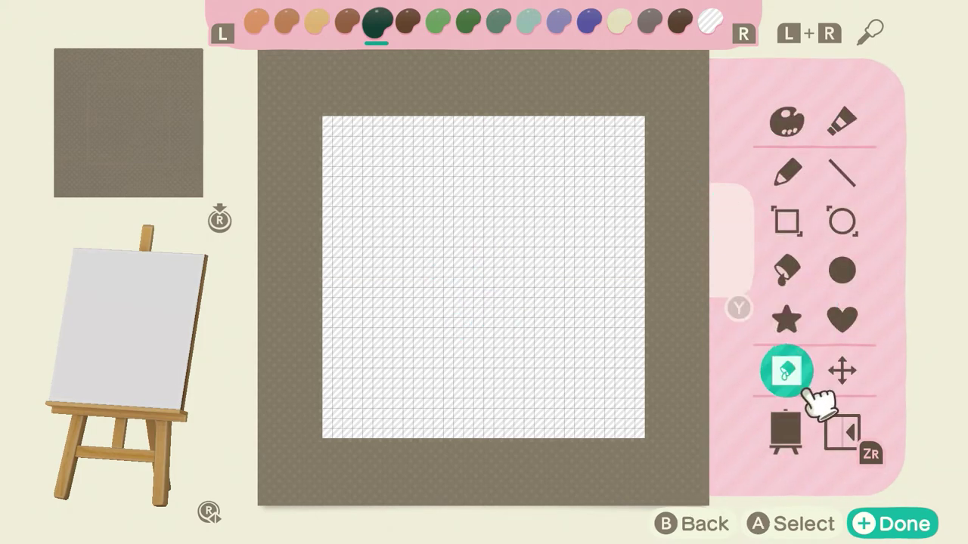
key(Return)
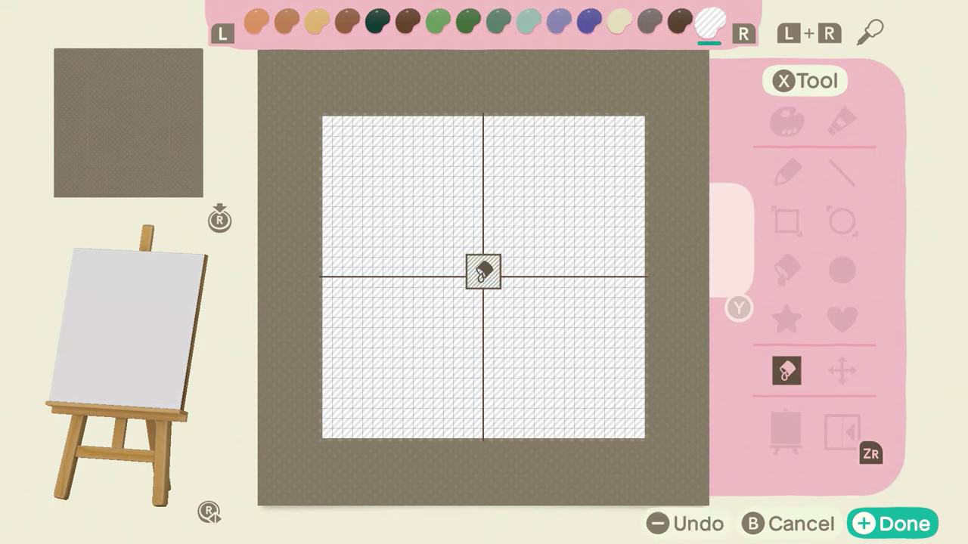
Switch from filling the whole canvas to the Fill tool.
key(x)
key(Up)
key(Up)
key(Up)
key(Up)
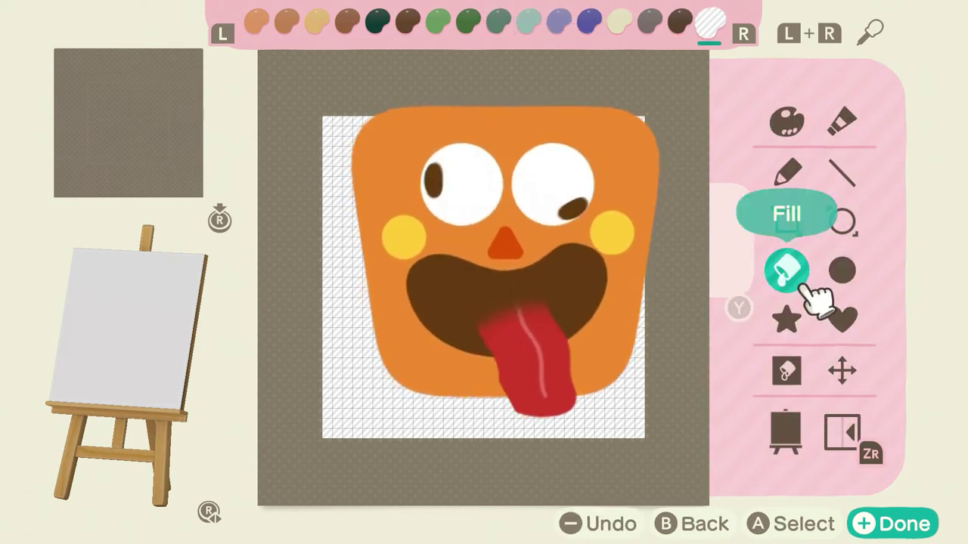
key(Return)
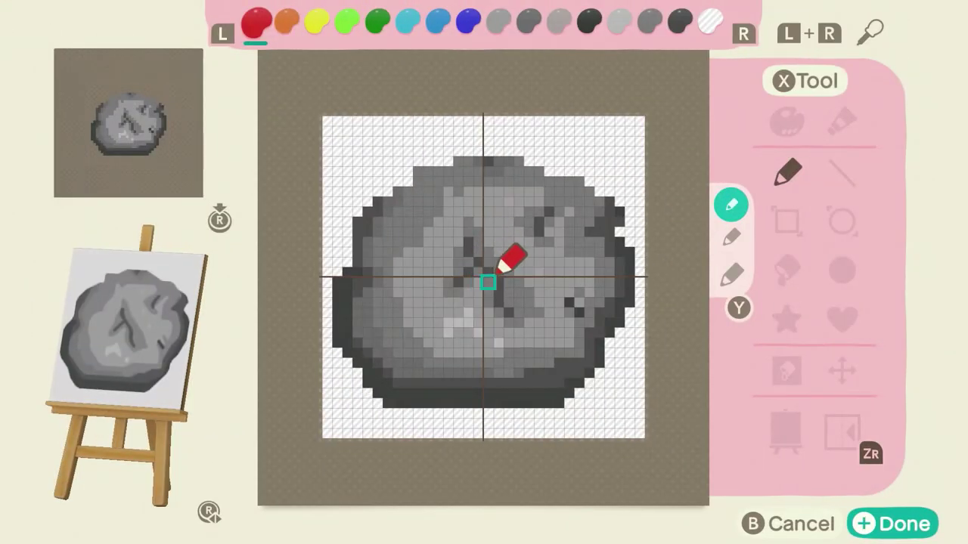
Select the light grey colour in the stone design's palette for the pencil.
key(r)
key(l)
key(l)
key(l)
key(l)
key(l)
key(r)
key(l)
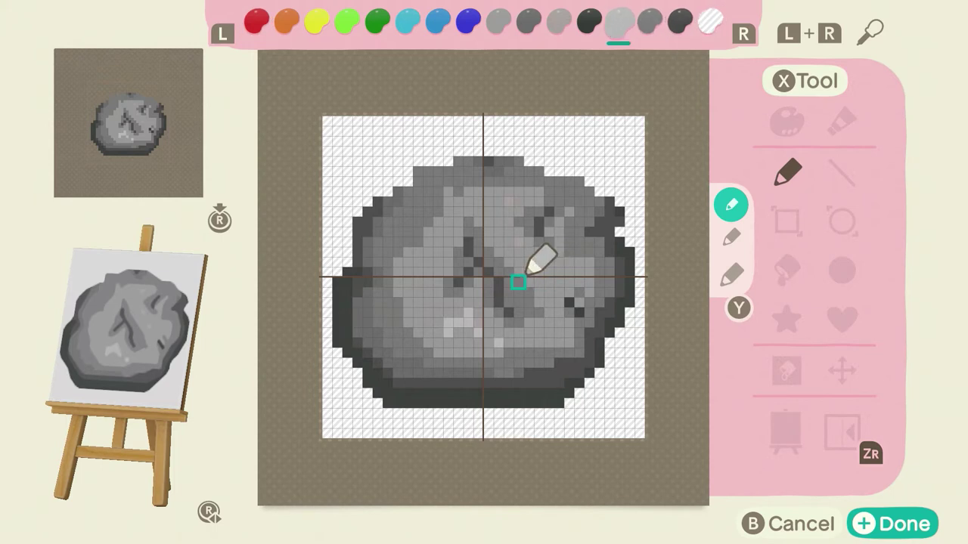
Raise the brightness of the stone design's light grey colour to the maximum.
key(x)
key(l)
key(r)
key(Up)
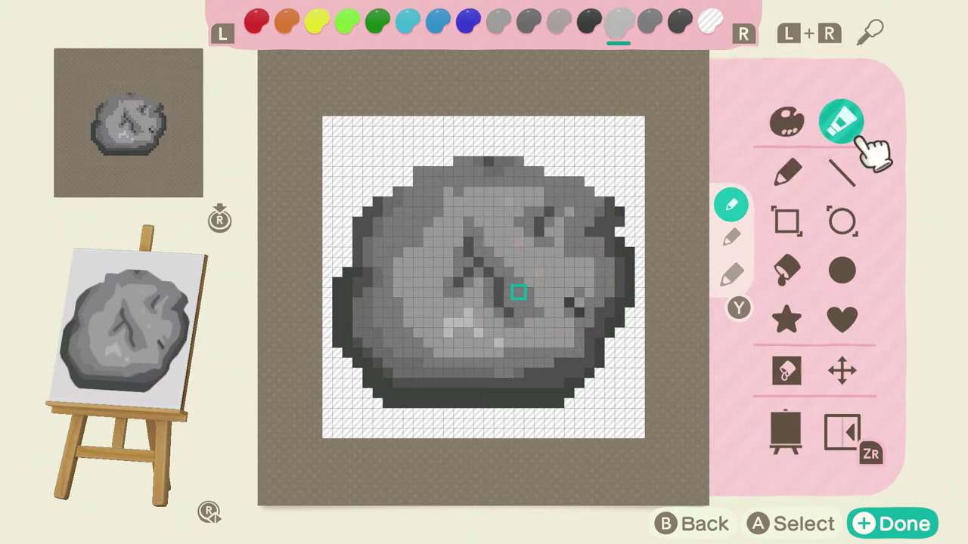
key(Return)
key(Down)
key(Down)
key(Right)
key(Right)
key(Left)
key(Right)
key(Right)
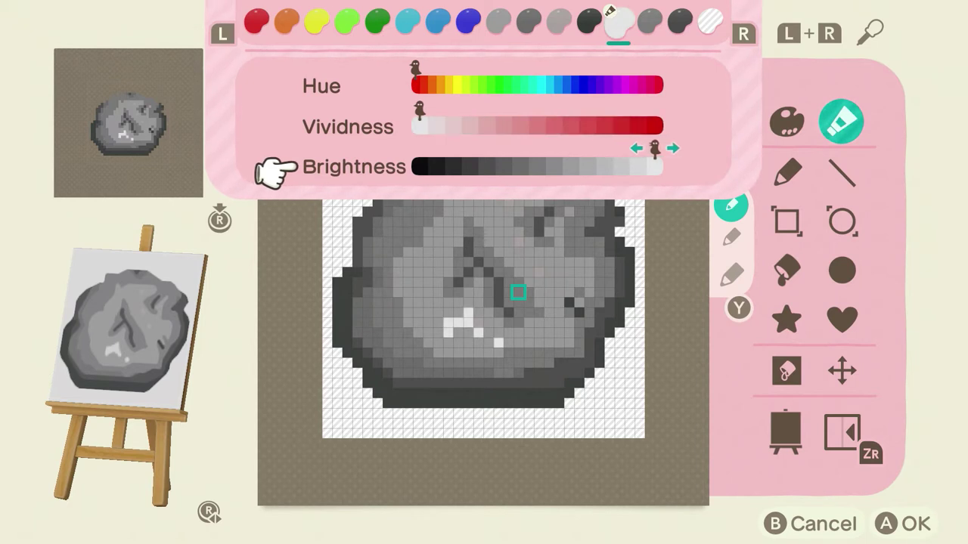
Lower the light grey's brightness by three levels and accept the colour.
key(Left)
key(Left)
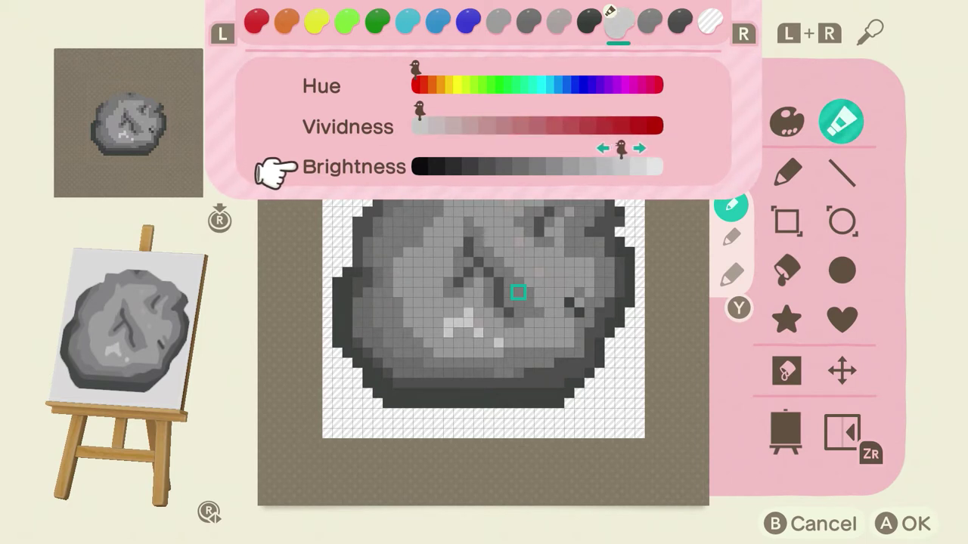
key(Left)
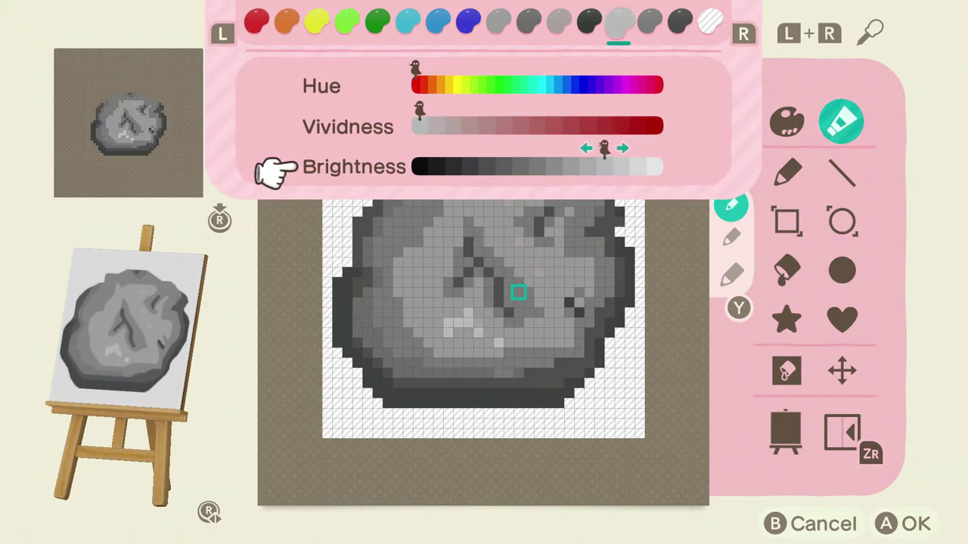
key(Return)
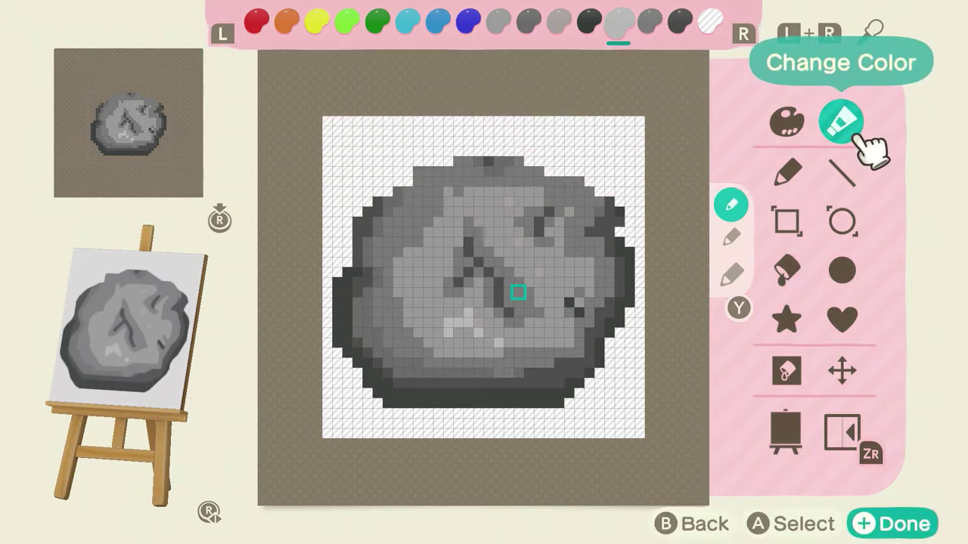
Clear the stone drawing by filling the entire canvas with the transparent colour.
key(r)
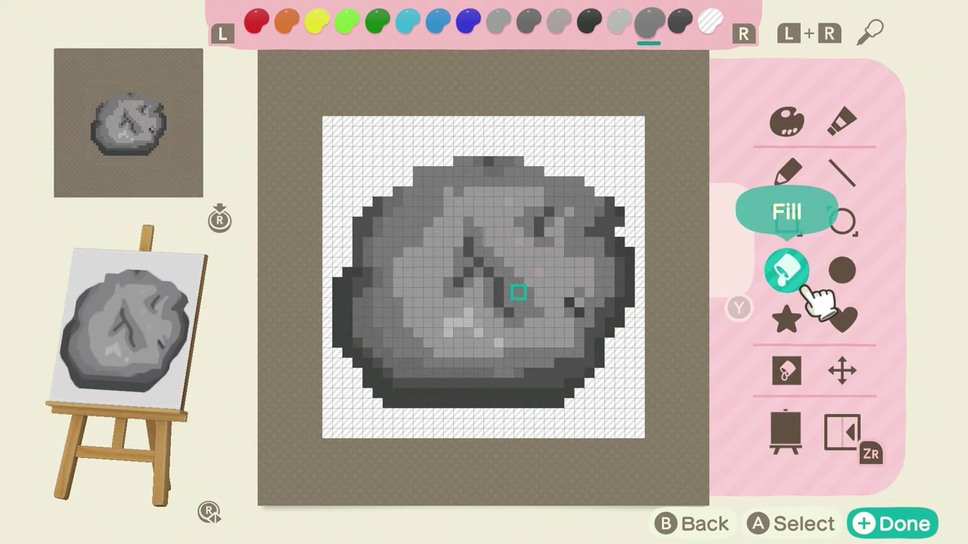
click(805, 391)
key(r)
key(r)
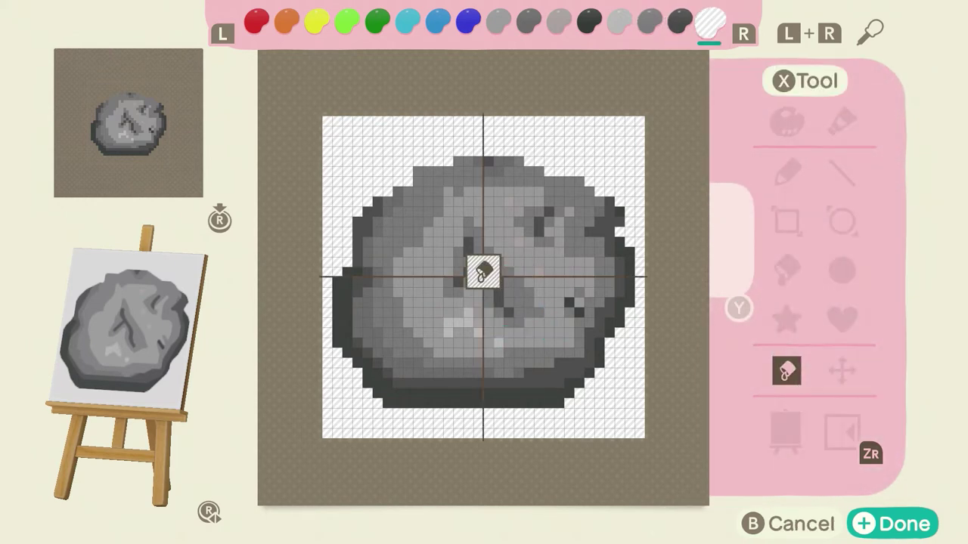
click(483, 272)
Draw a light grey circle outline about 19 grid cells across, slightly toward the lower right of the canvas centre.
key(x)
mouse_move(791, 178)
click(842, 221)
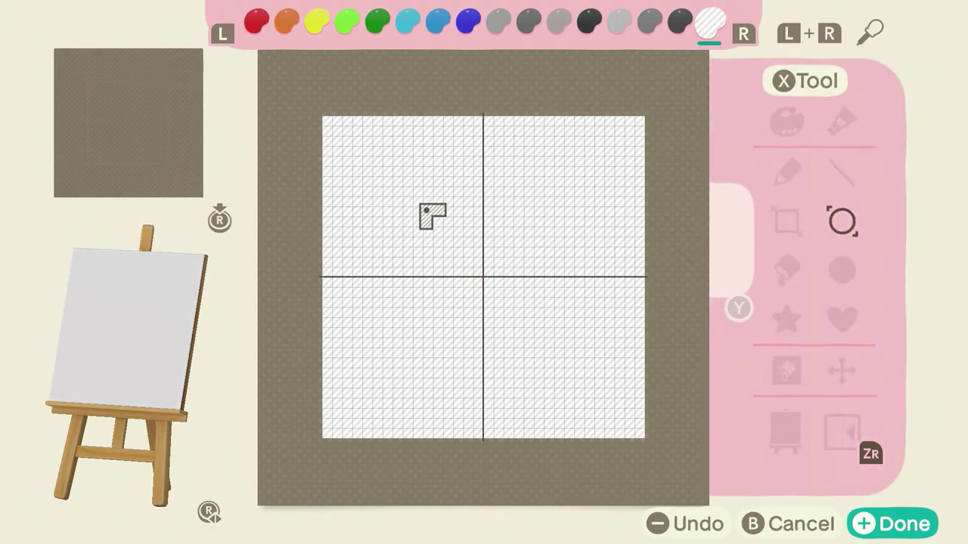
key(l)
key(l)
key(l)
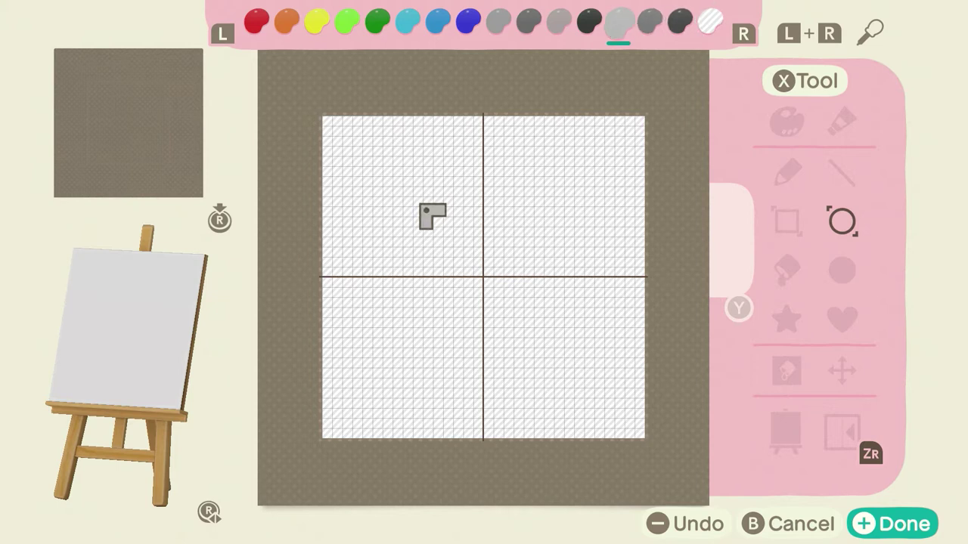
drag(422, 217, 614, 409)
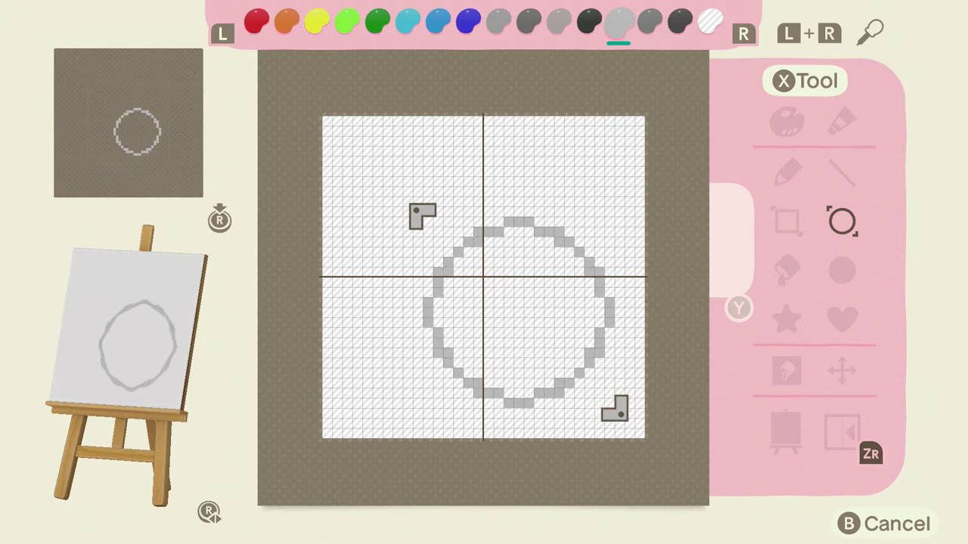
drag(614, 409, 614, 408)
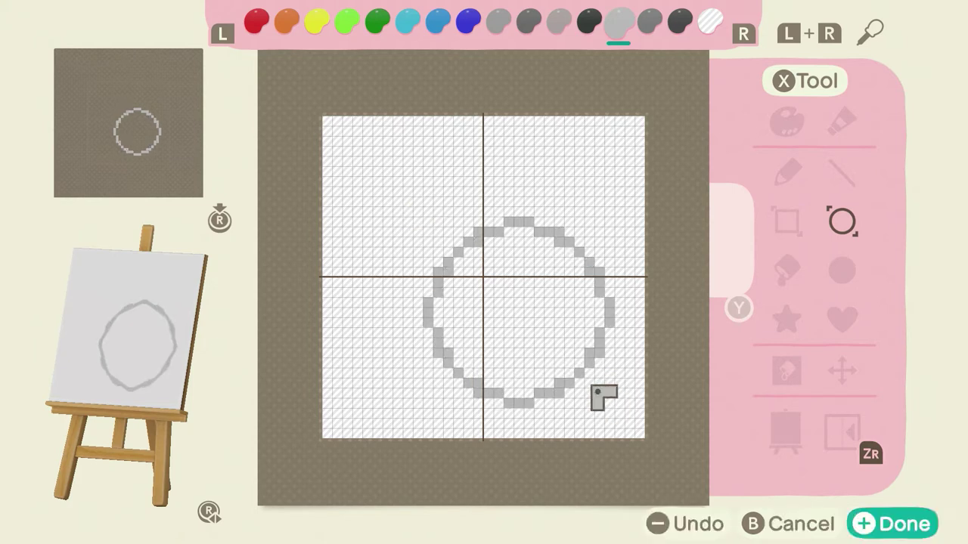